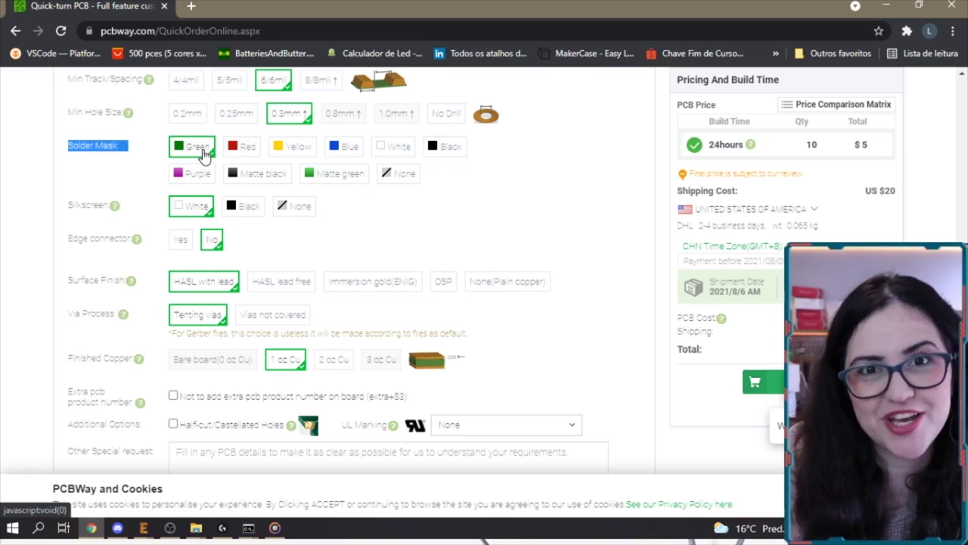
Try the Red, Yellow, White and Black solder mask colours in turn, finishing on Red.
click(243, 148)
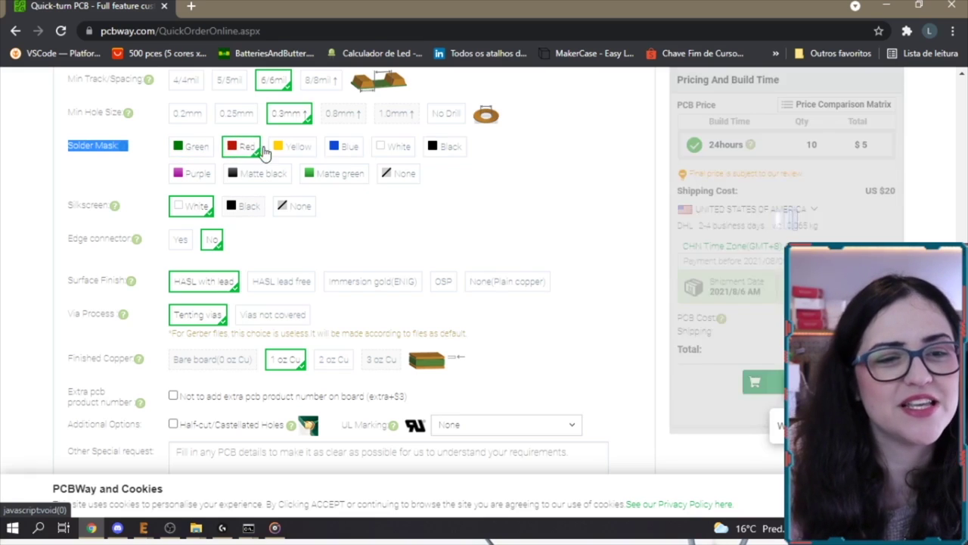
click(297, 151)
click(344, 148)
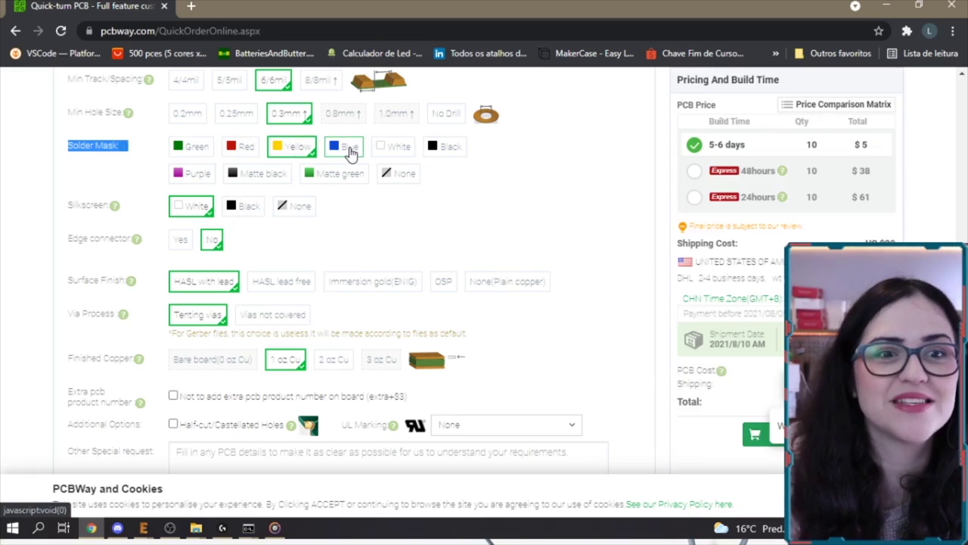
click(385, 153)
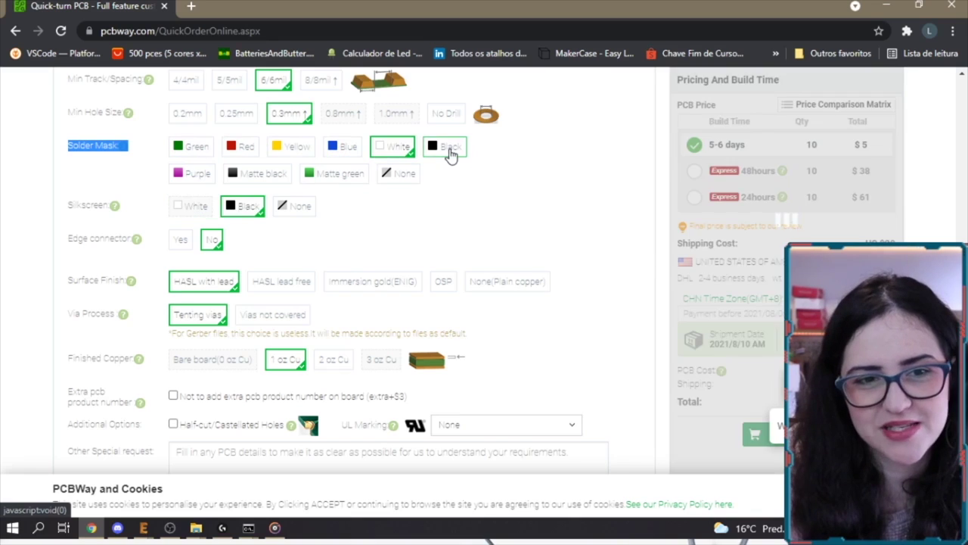
click(448, 156)
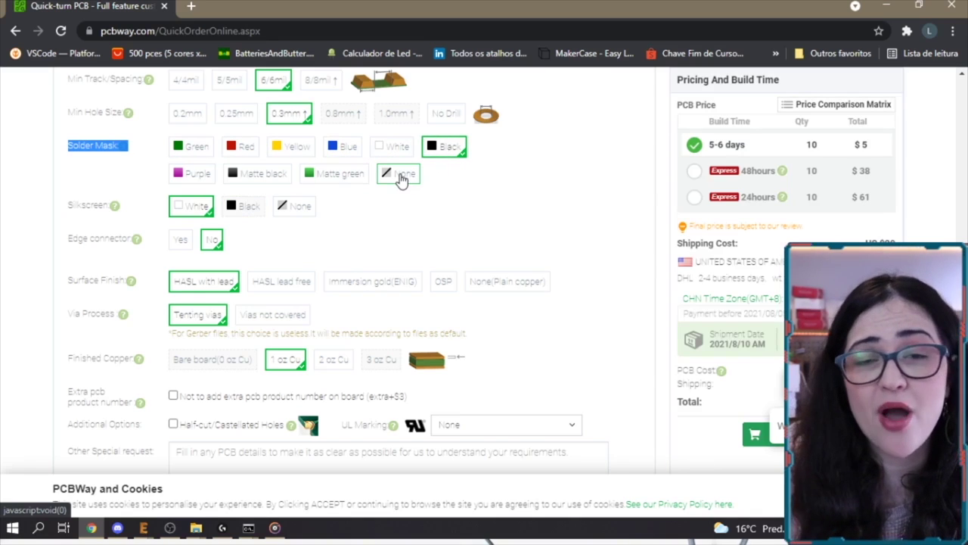
click(282, 147)
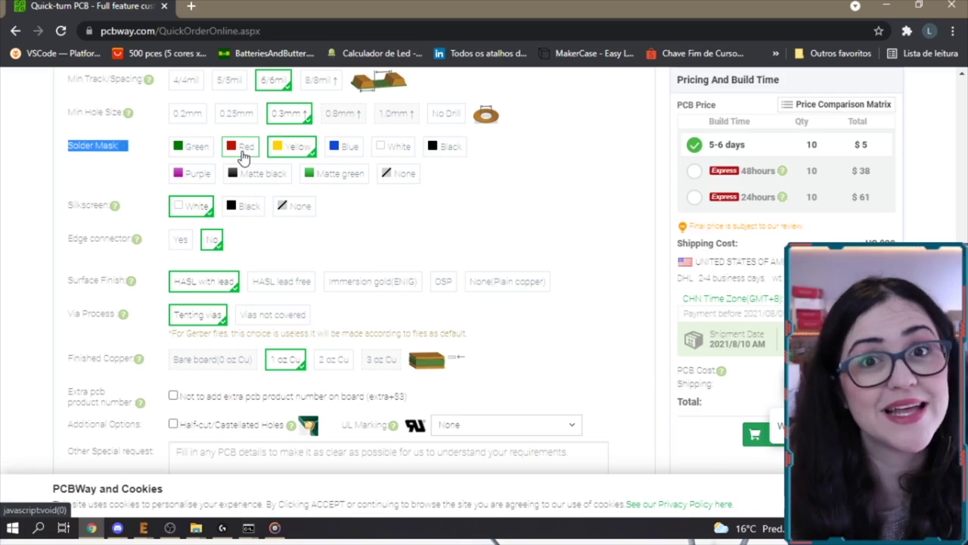
click(242, 154)
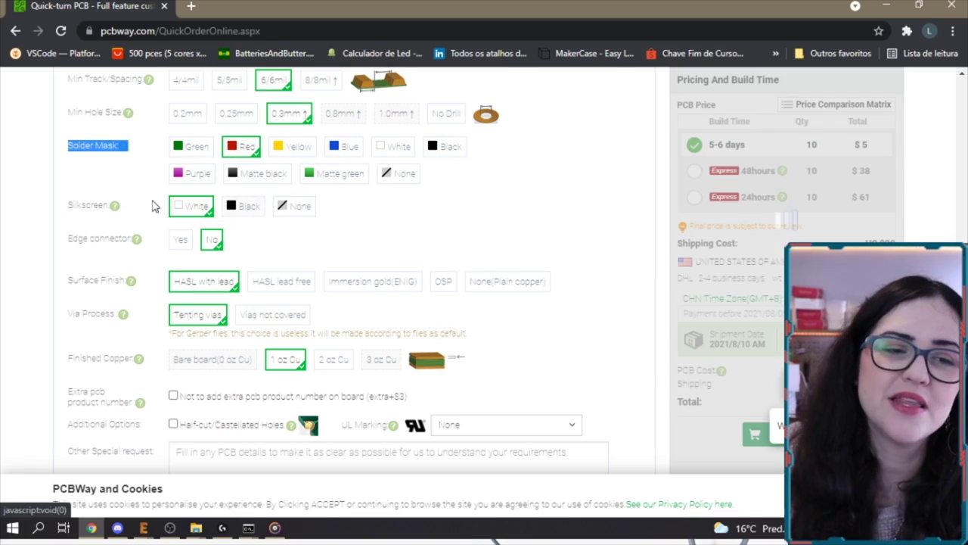
Try the Purple, Matte black and Matte green solder masks, finishing on None.
click(191, 179)
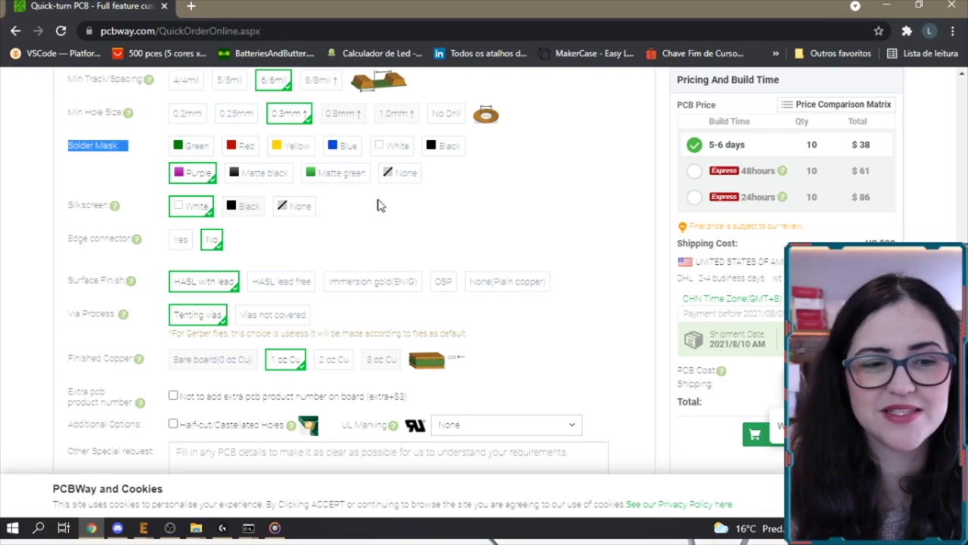
click(179, 190)
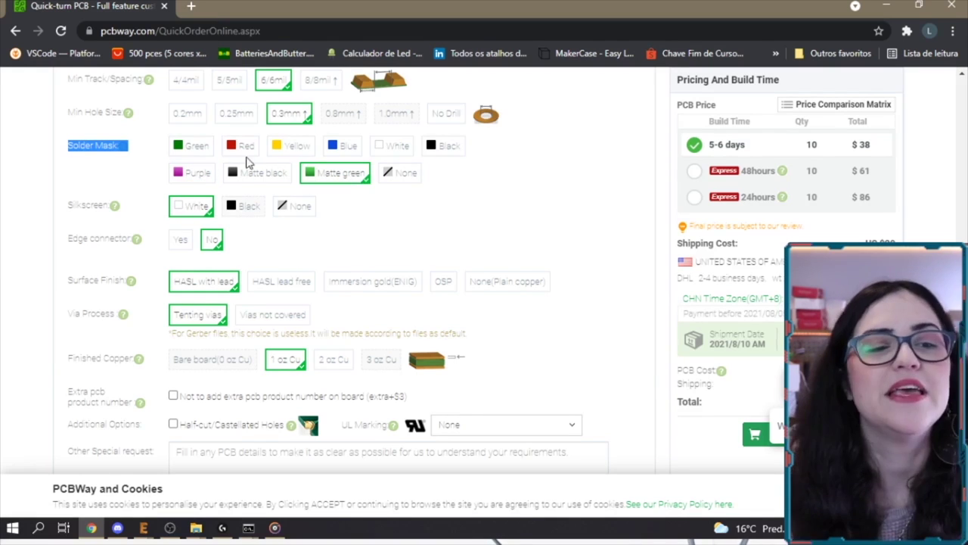
click(195, 181)
click(259, 174)
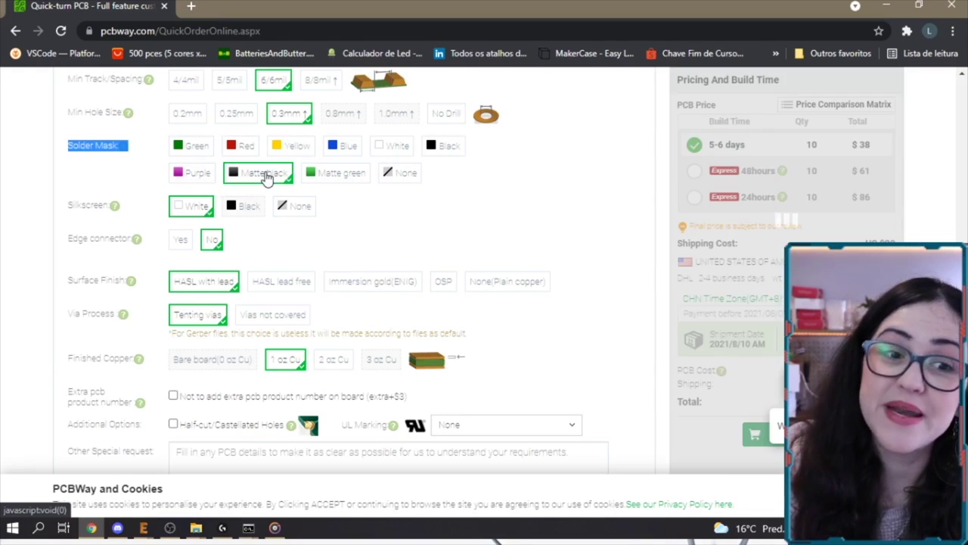
click(327, 174)
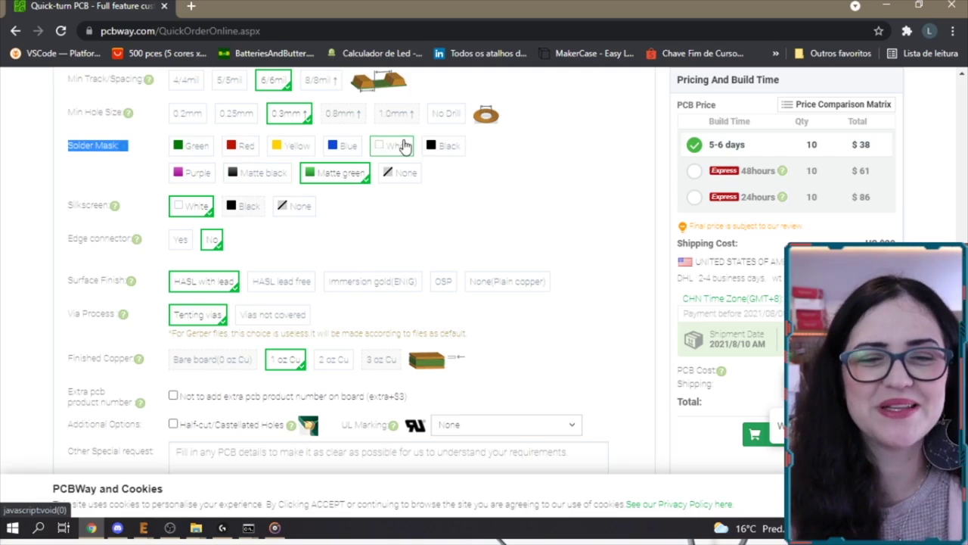
click(397, 182)
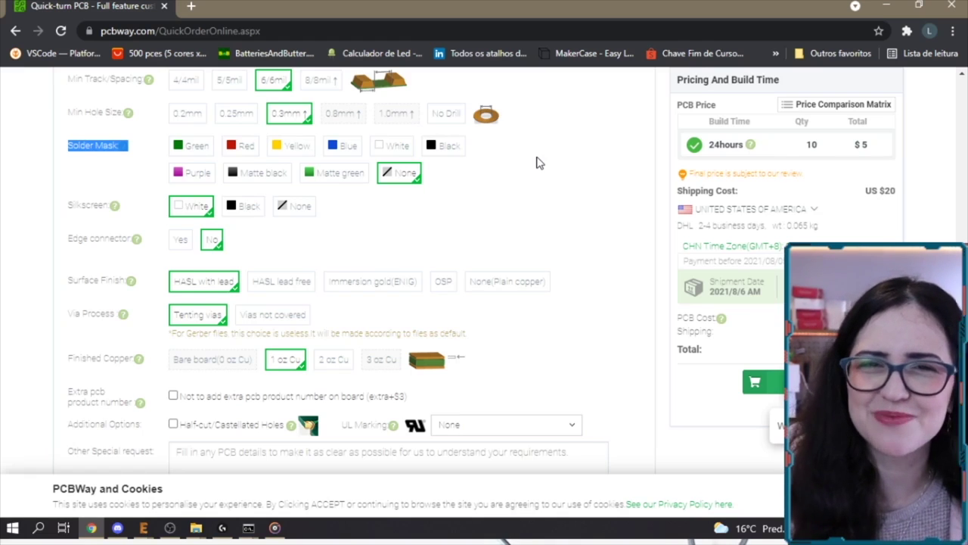
Show the explanation of the Silkscreen option and try the board with silkscreen set to None.
click(114, 212)
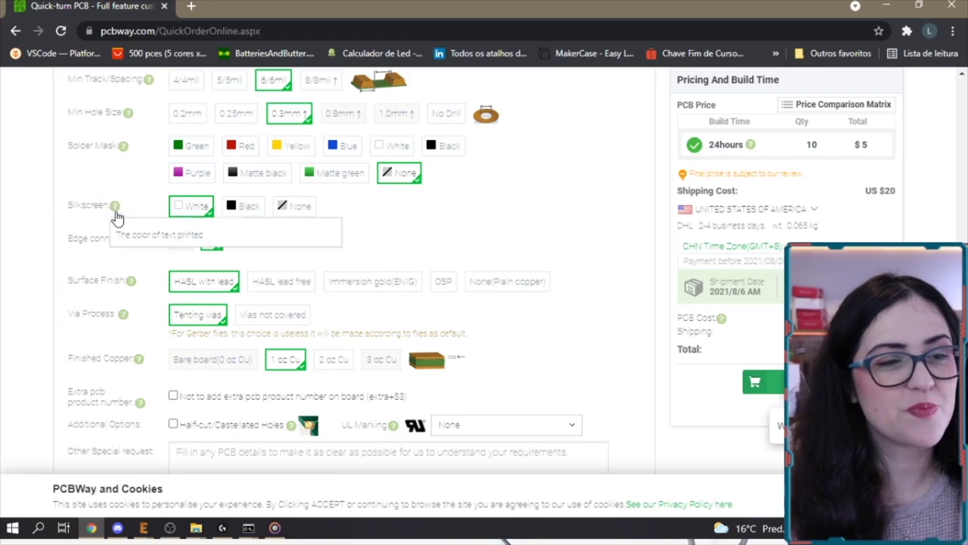
triple_click(74, 205)
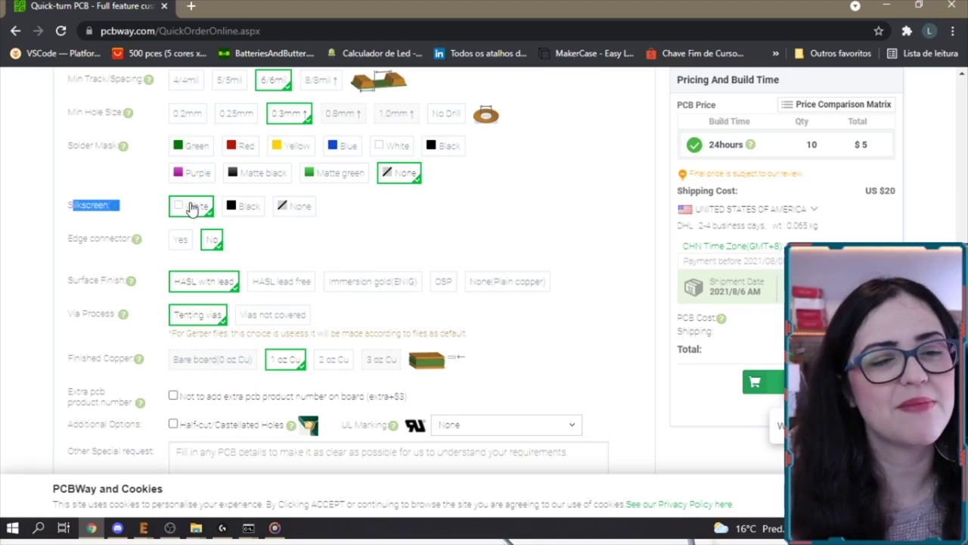
click(249, 205)
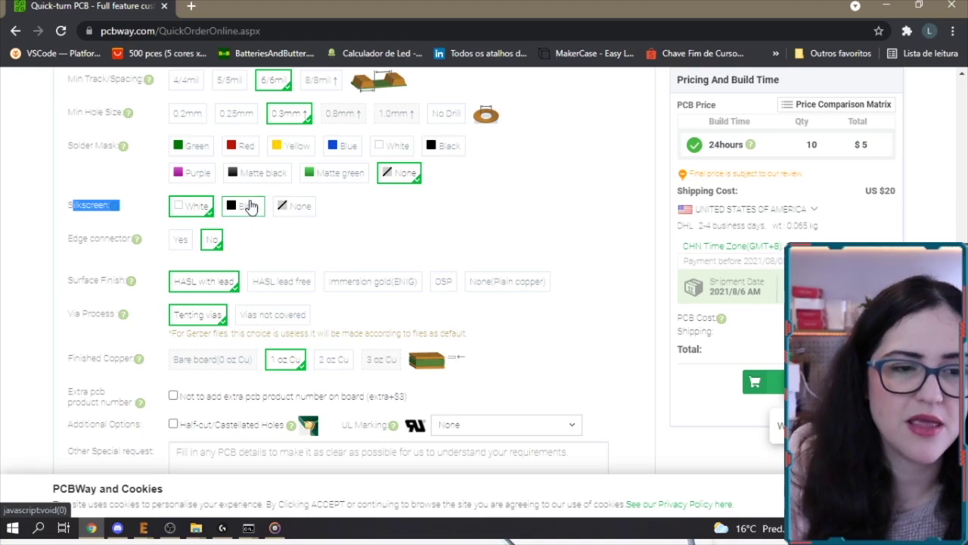
click(301, 216)
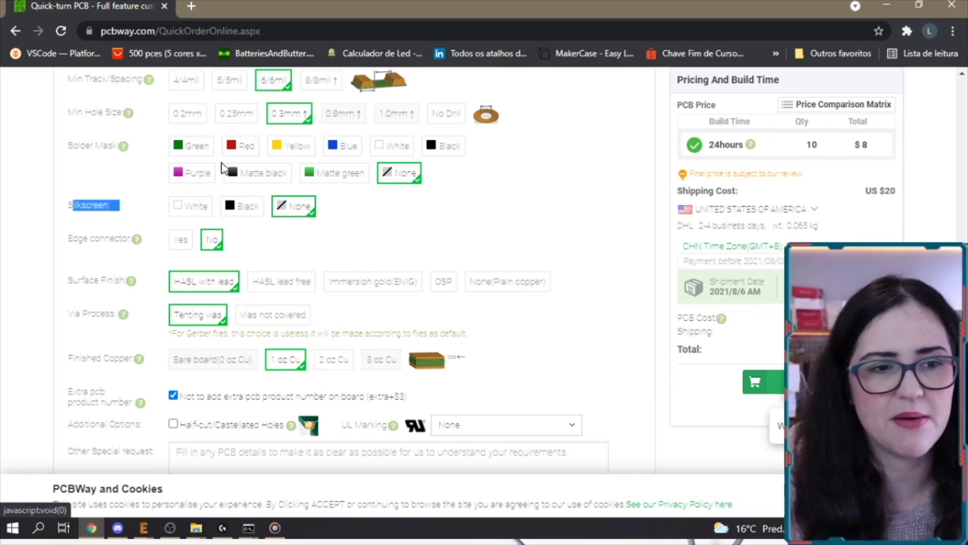
Set the solder mask to Green and the silkscreen to Black.
click(200, 146)
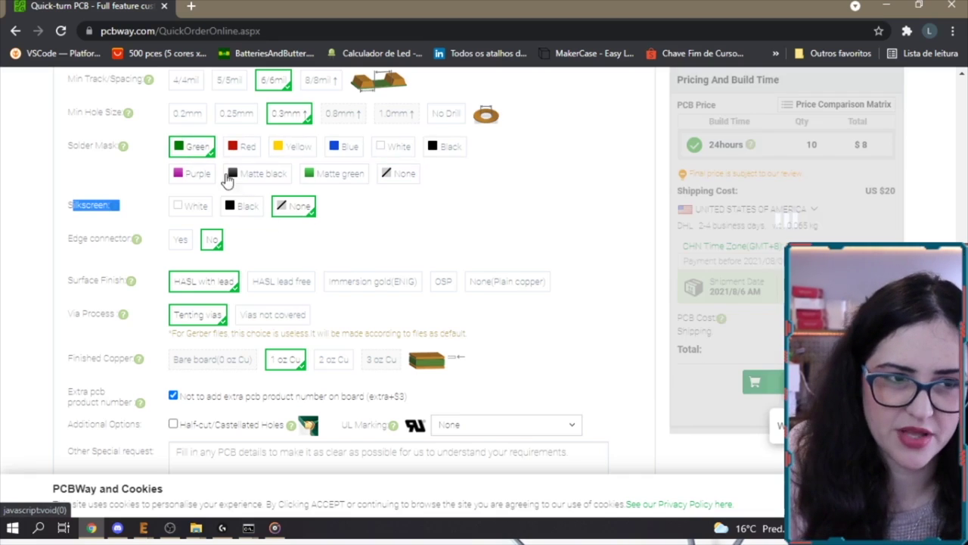
click(239, 214)
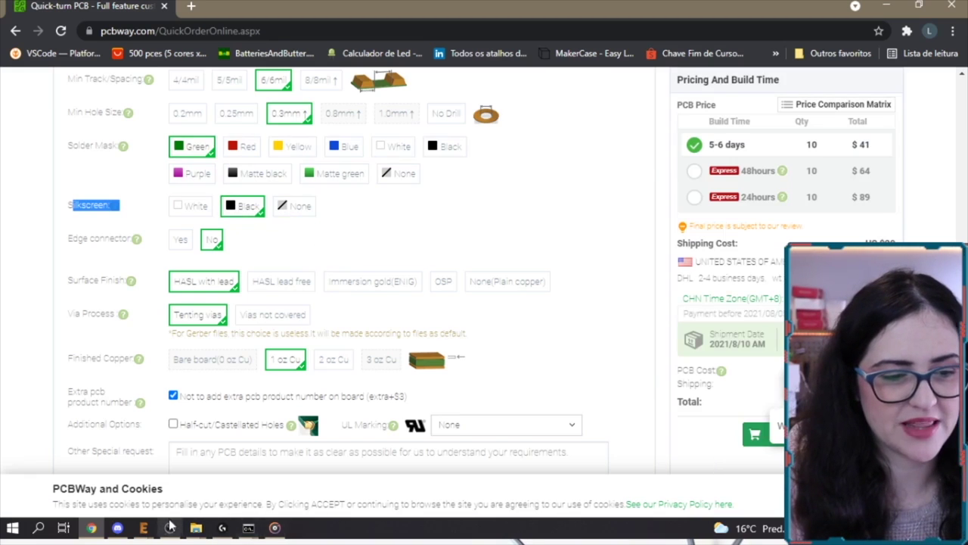
Switch to EAGLE and close the CAM Processor, discarding the changes to the CAM job.
click(143, 527)
click(533, 481)
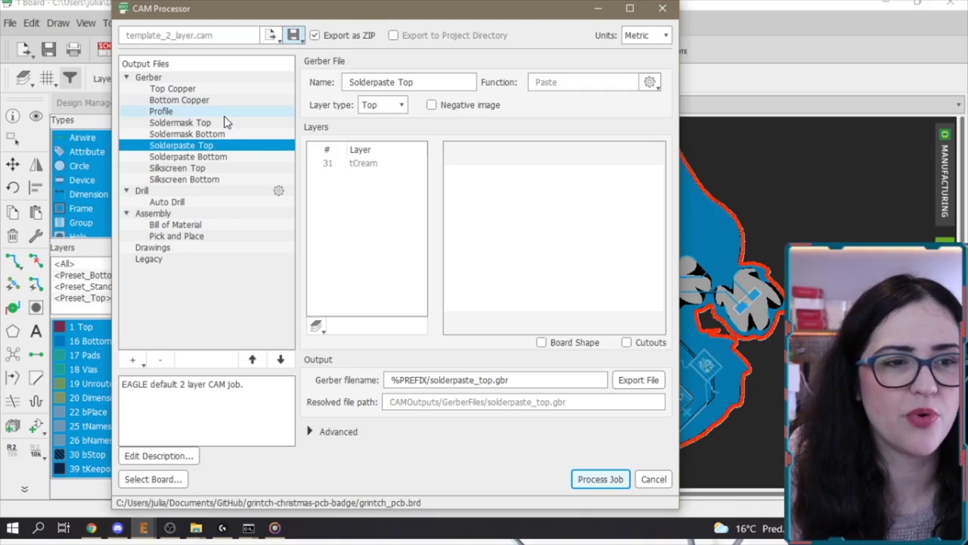
click(664, 10)
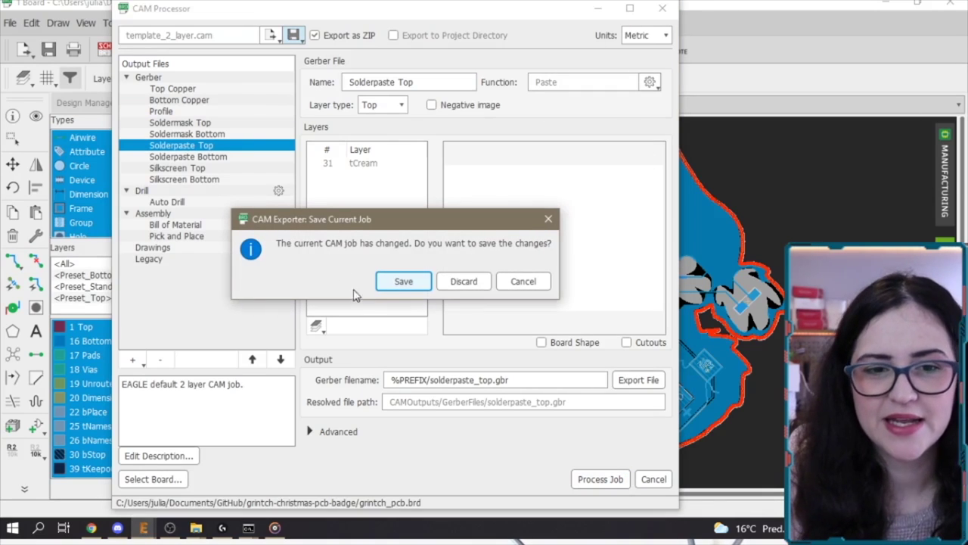
click(450, 285)
Open the manufacturing preview, place it beside the board, and examine the top side's hat, fur trim and face colours.
click(944, 177)
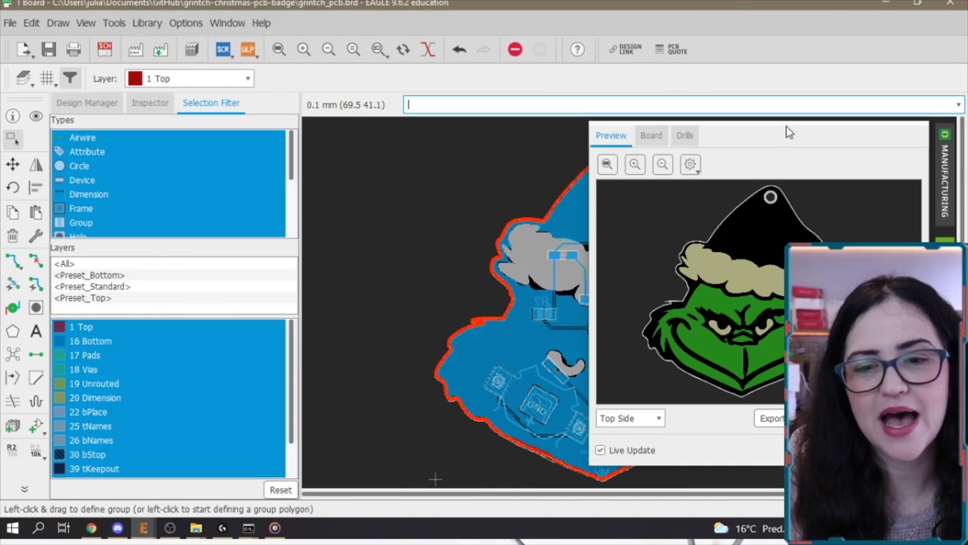
drag(793, 138, 312, 14)
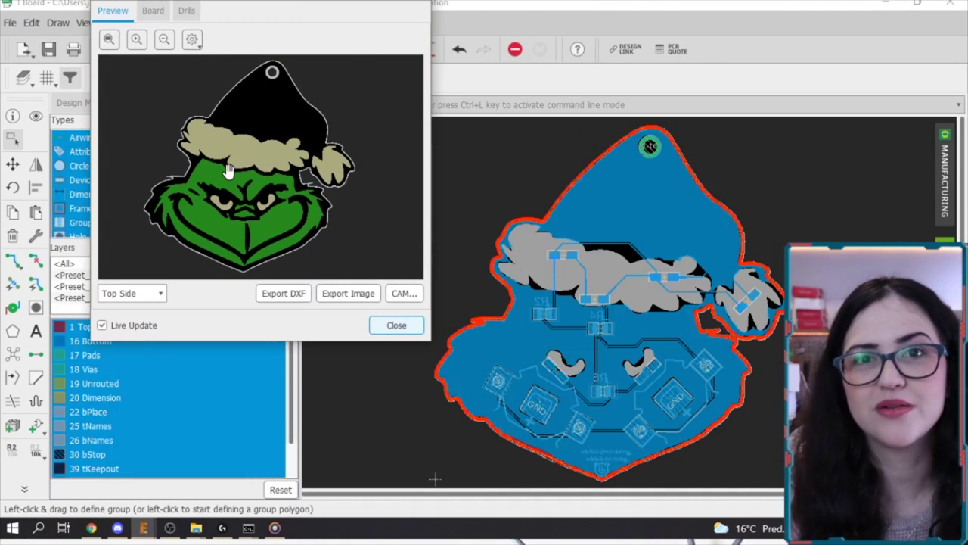
scroll(273, 75, up, 2)
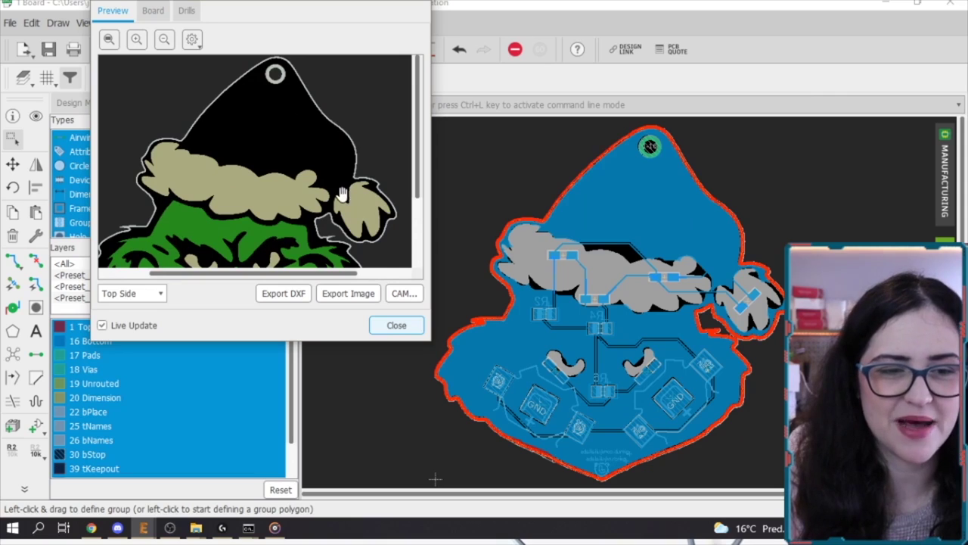
scroll(337, 201, down, 2)
scroll(278, 202, up, 2)
scroll(307, 225, down, 1)
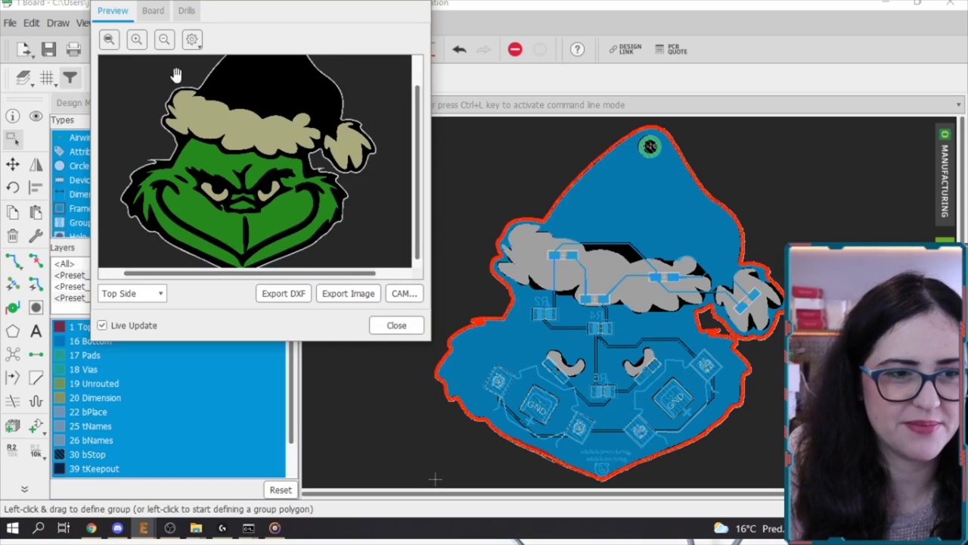
scroll(355, 209, down, 2)
scroll(344, 242, up, 4)
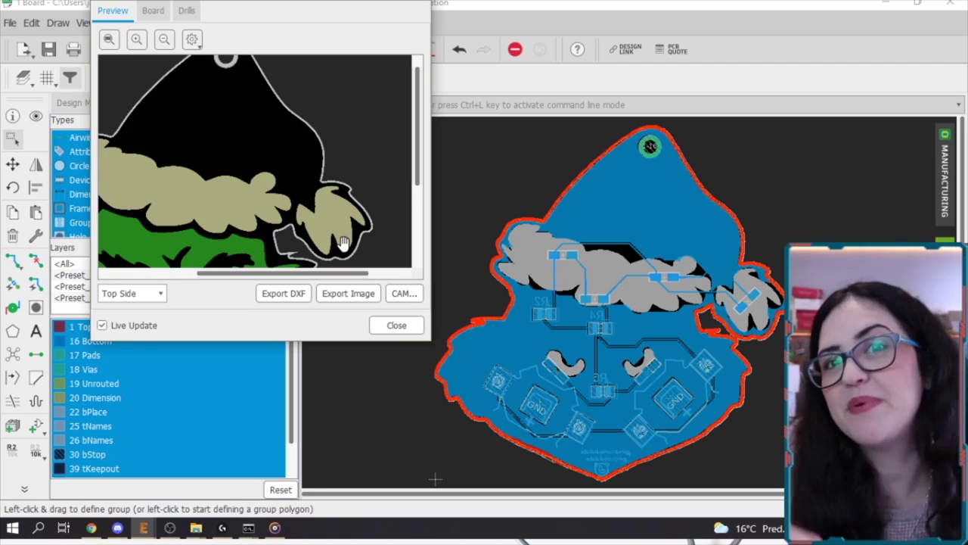
scroll(341, 240, down, 3)
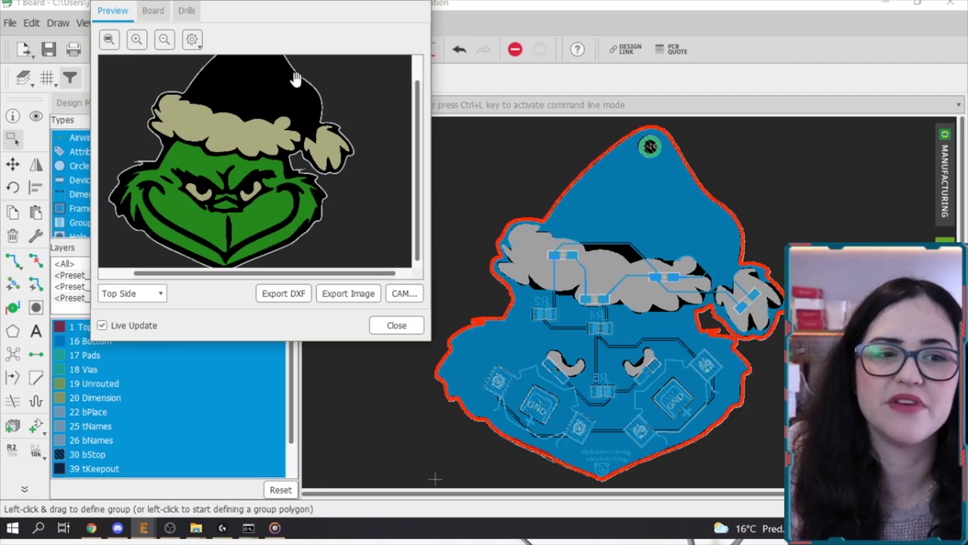
scroll(242, 140, up, 3)
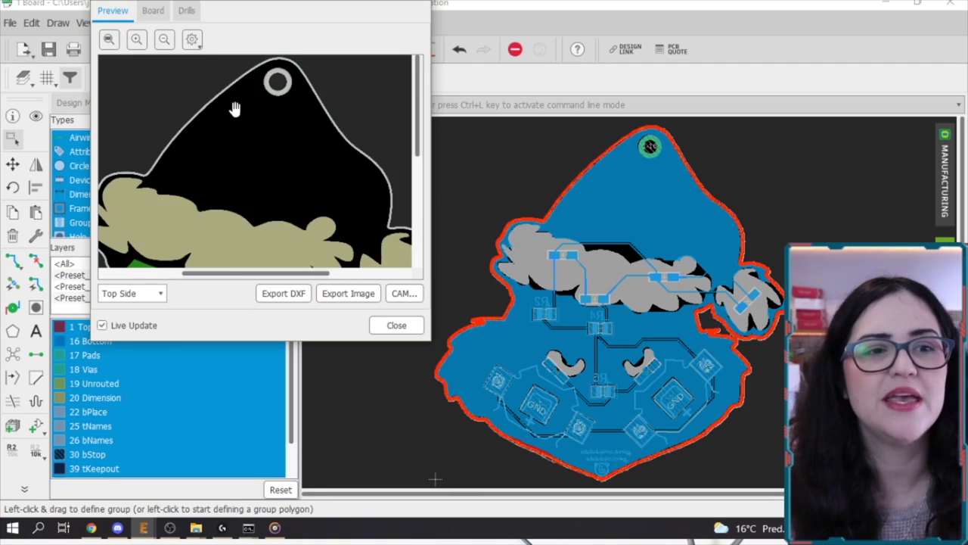
scroll(310, 152, down, 3)
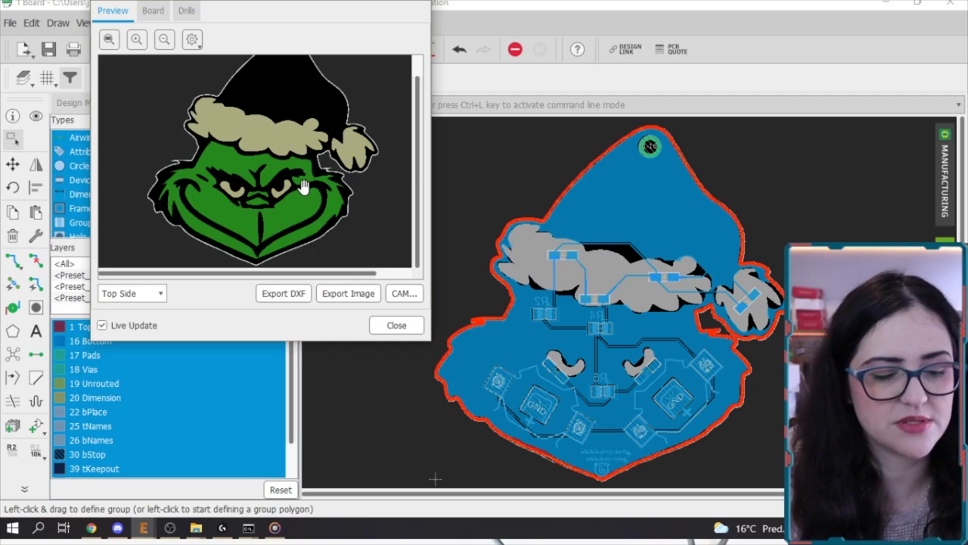
Return to the PCBWay order form in the browser and try the White silkscreen before choosing Black.
click(91, 527)
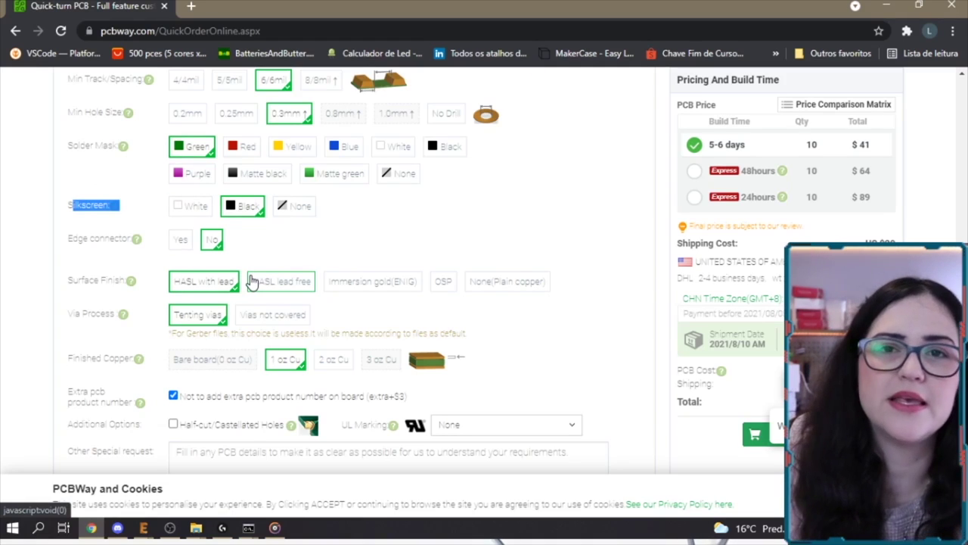
click(198, 209)
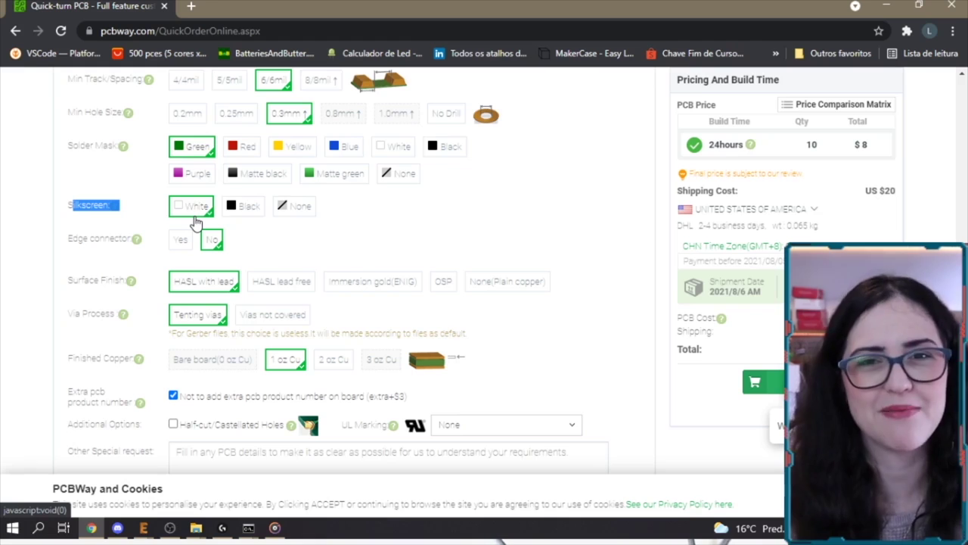
click(236, 206)
Highlight the Edge connector label and review its available options.
scroll(138, 136, down, 1)
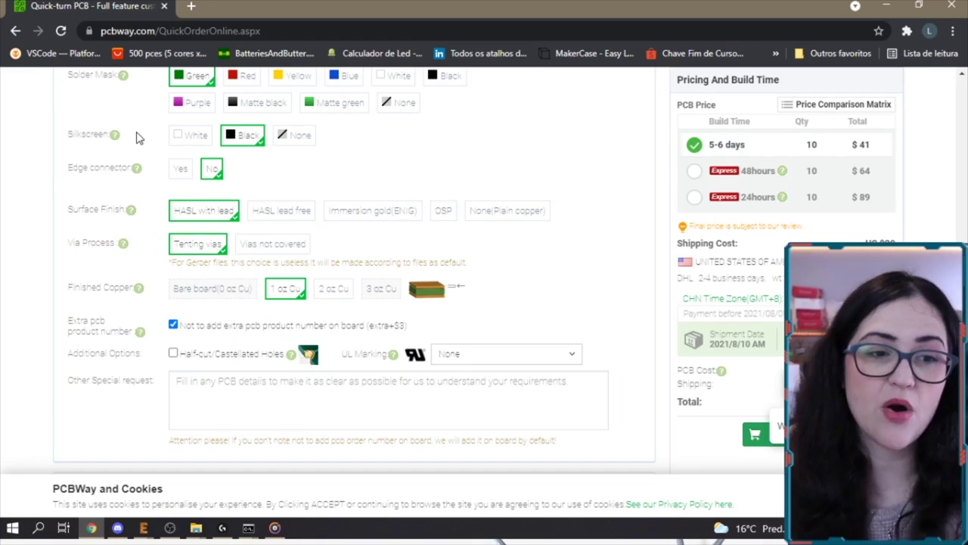
drag(70, 167, 142, 177)
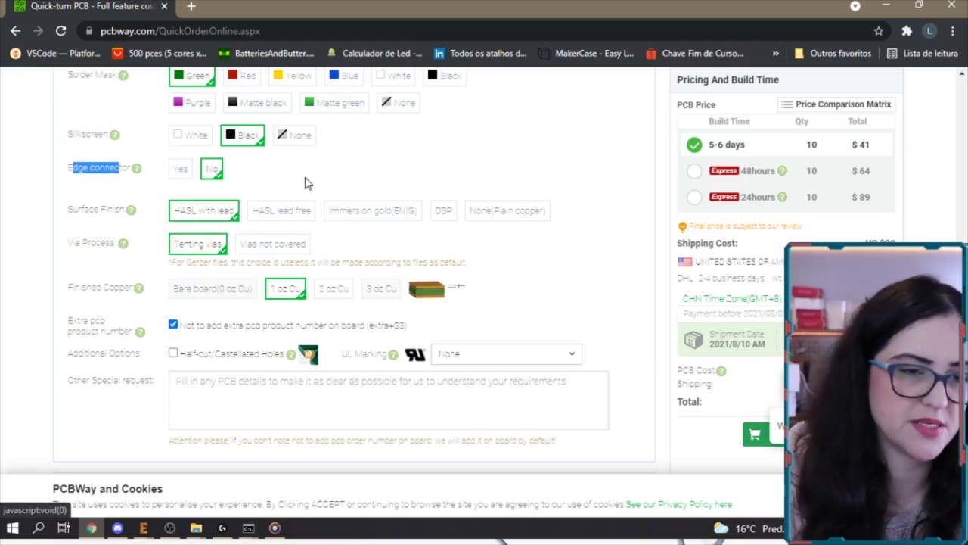
mouse_move(123, 75)
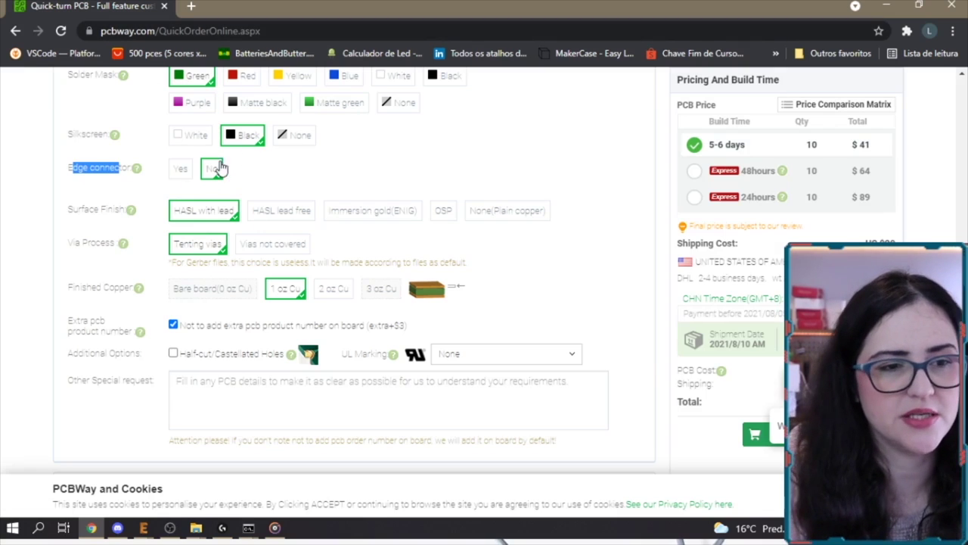
mouse_move(147, 184)
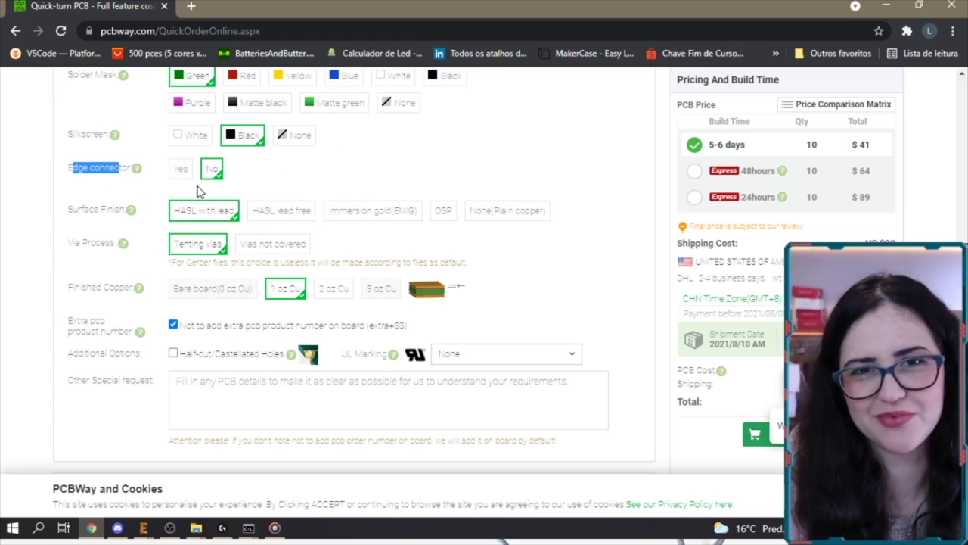
Try the HASL lead free, Immersion gold(ENIG) and OSP surface finishes, finishing on None(Plain copper).
click(68, 209)
drag(137, 209, 100, 212)
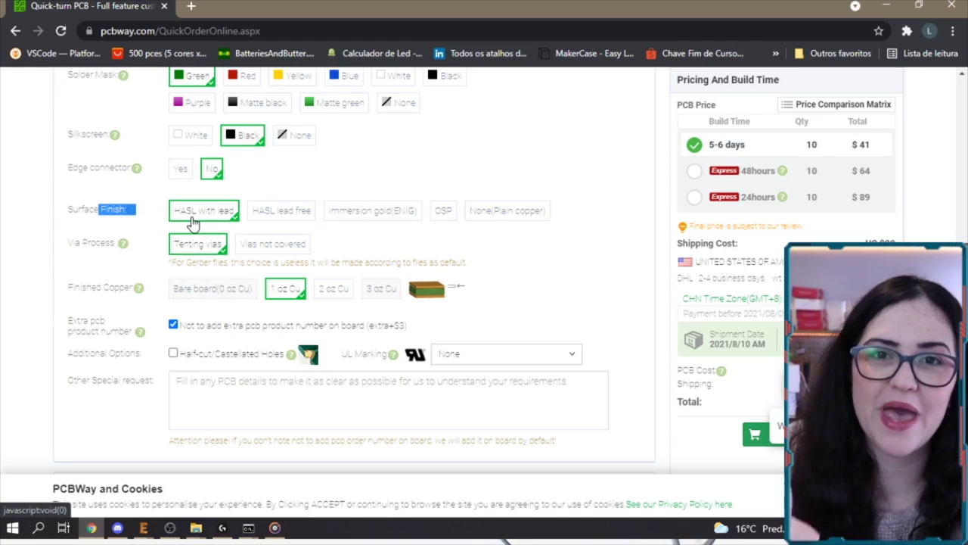
click(194, 219)
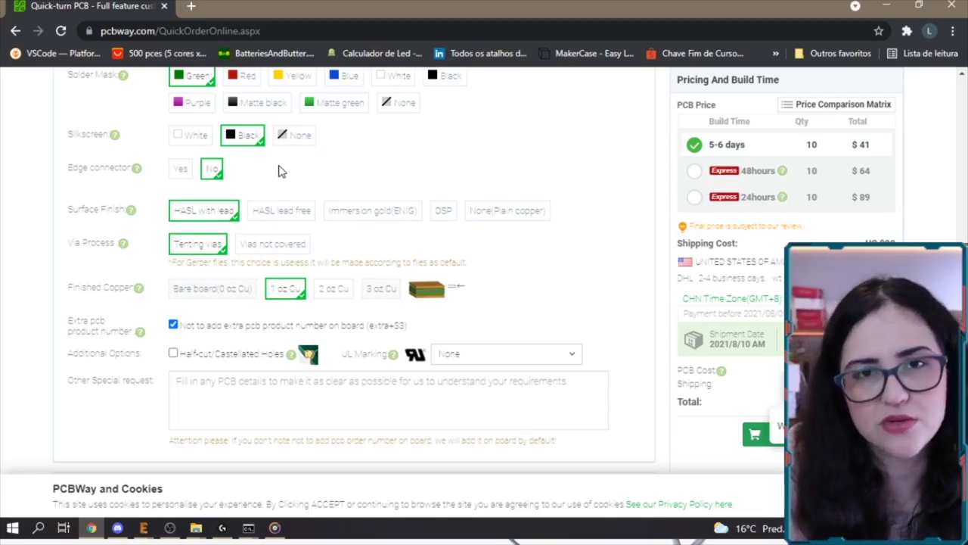
click(269, 217)
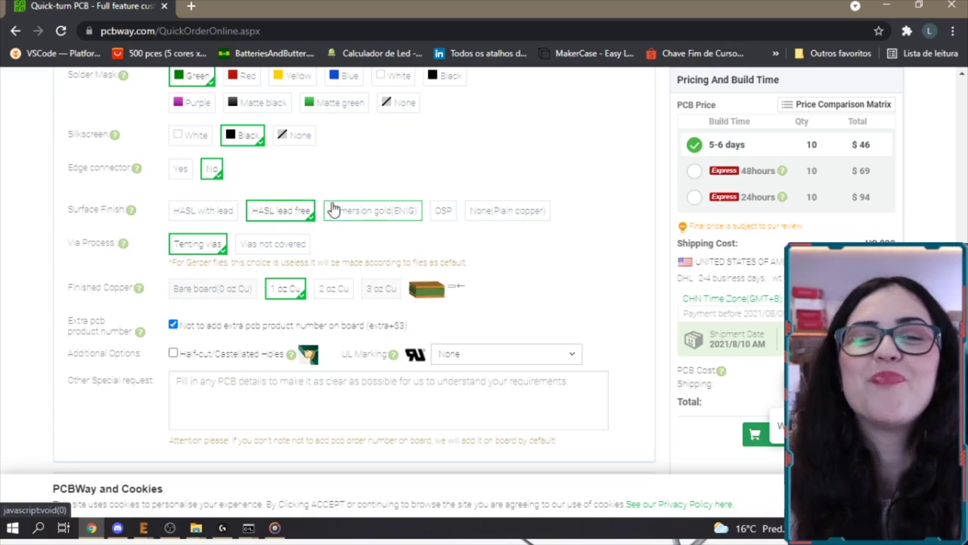
click(372, 224)
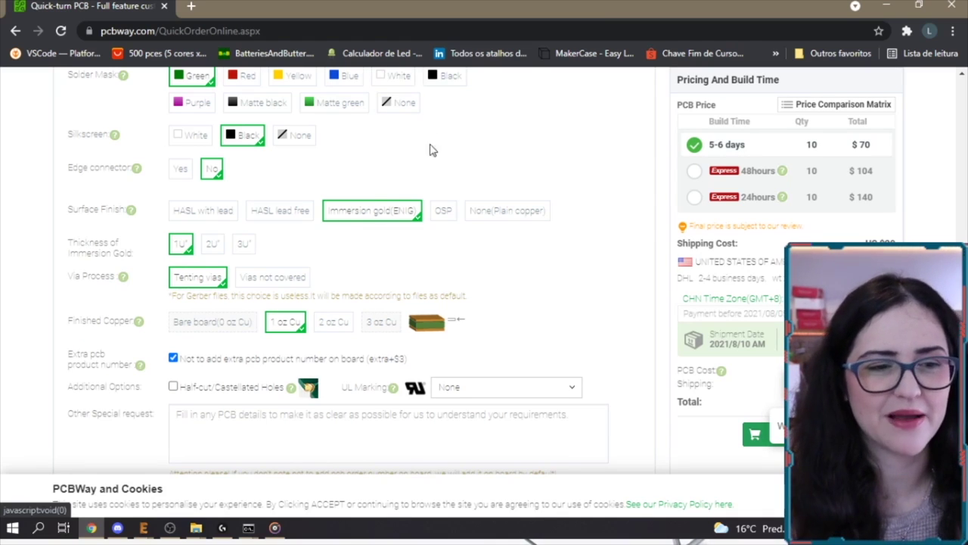
click(443, 217)
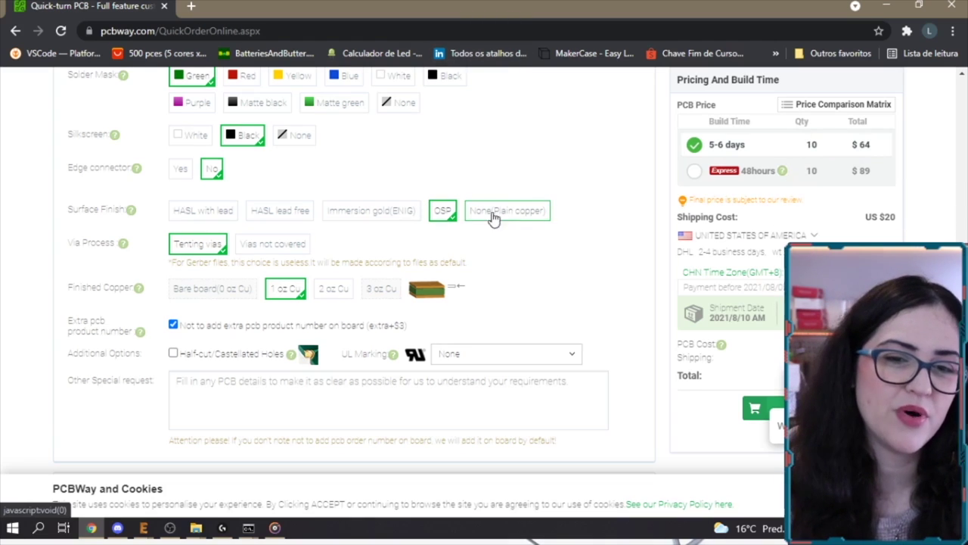
click(522, 216)
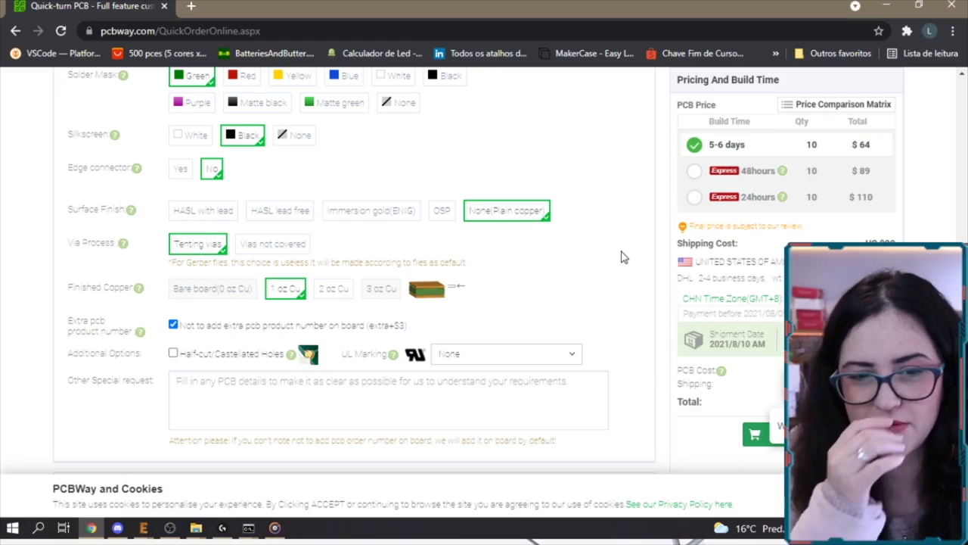